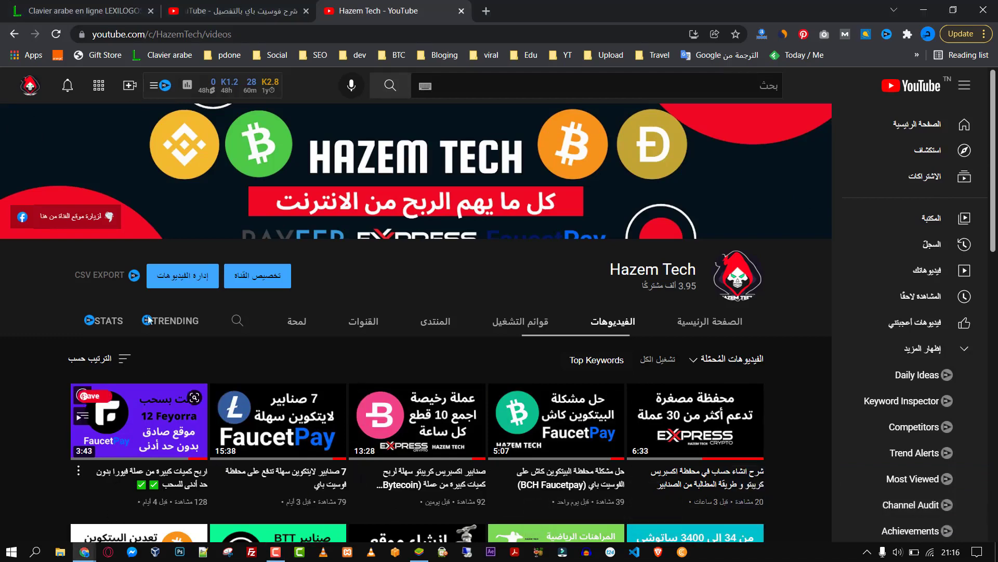
Browse the FaucetPay explanation playlist on YouTube, then return to the channel's videos page
left_click(238, 15)
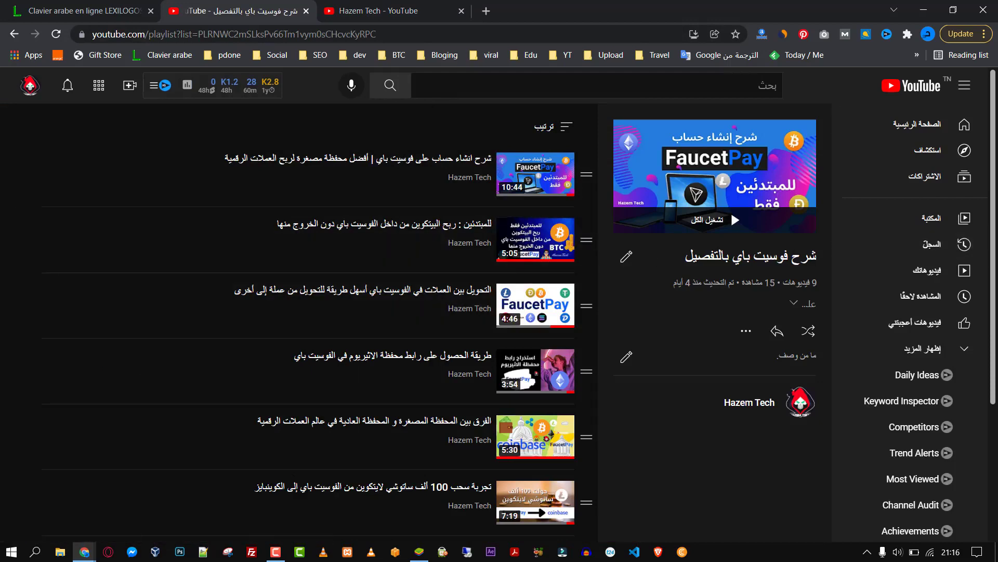
triple_click(788, 256)
scroll(792, 255, "down", 2)
scroll(309, 322, "down", 2)
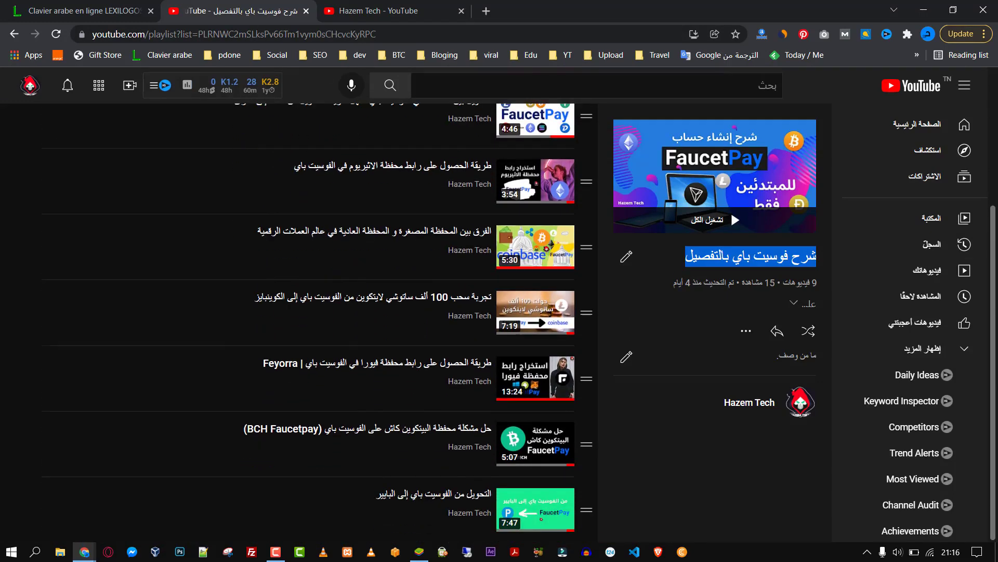
scroll(309, 323, "up", 4)
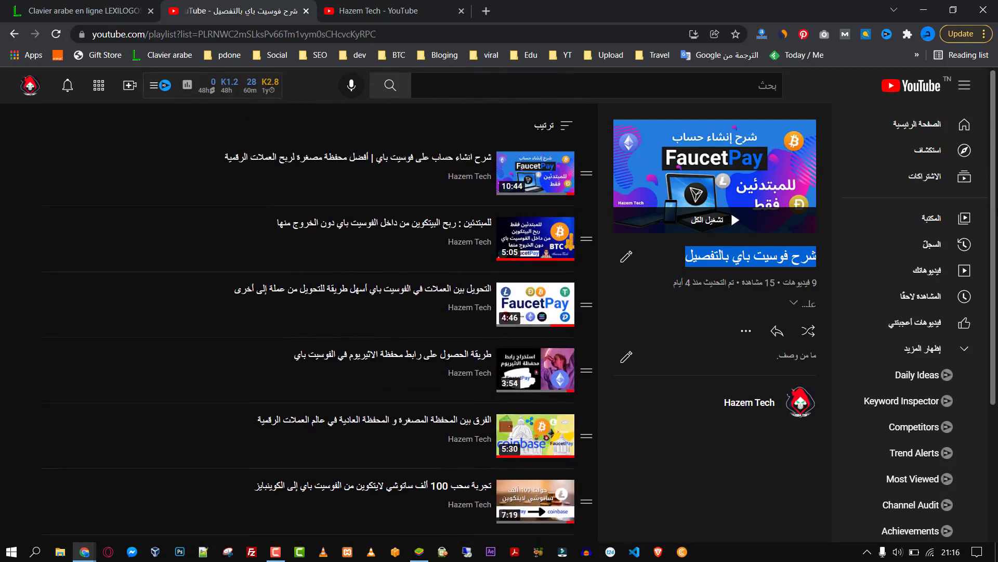
scroll(309, 322, "down", 3)
scroll(309, 323, "up", 1)
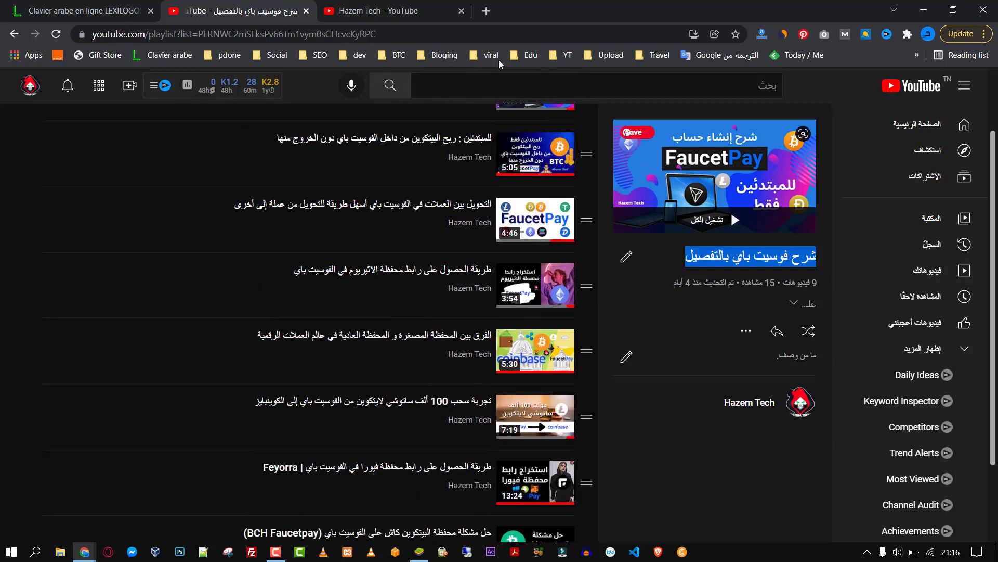
left_click(435, 9)
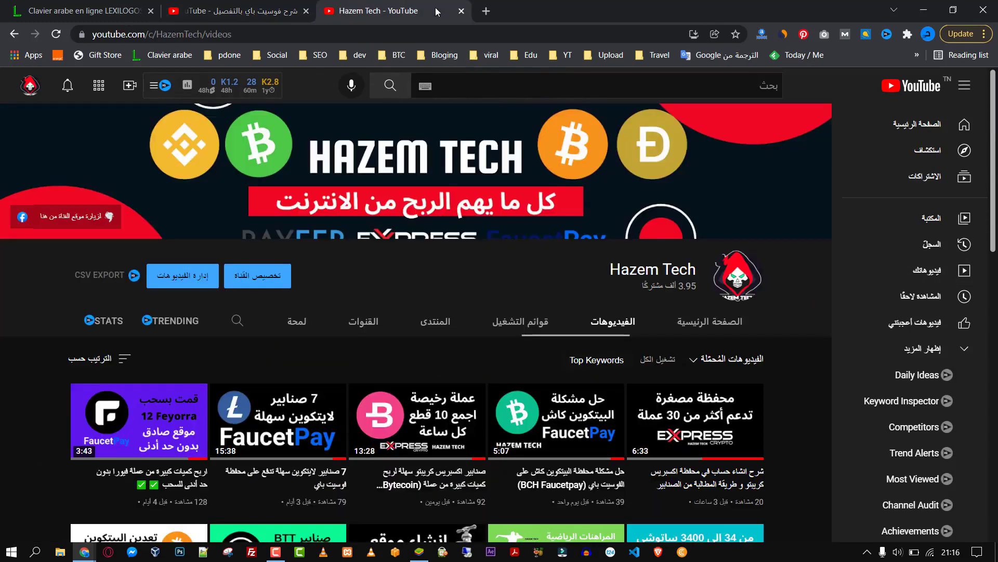
On the FaucetPay dashboard, translate to Arabic and back to English, then open Account Settings
left_click(84, 551)
left_click(213, 497)
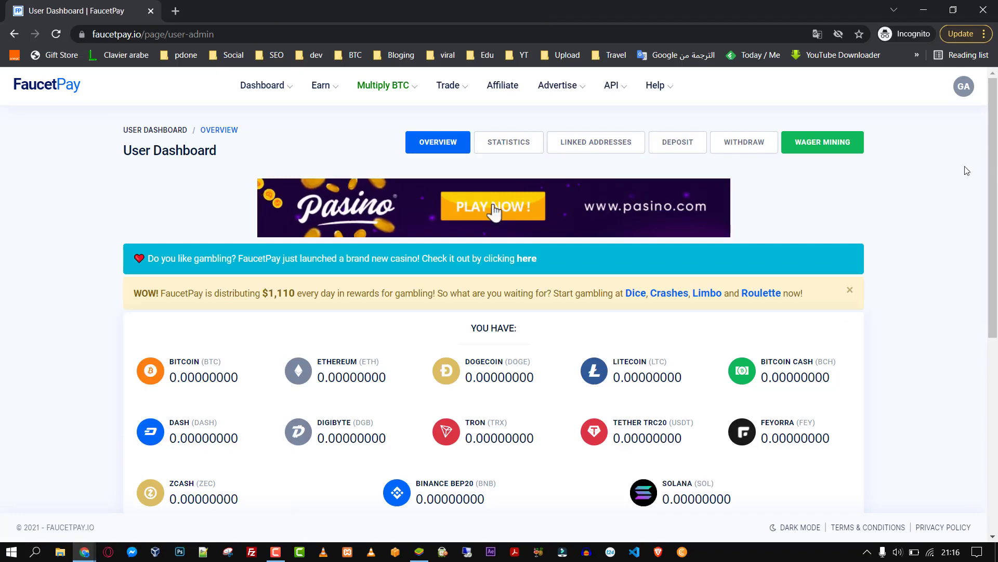
mouse_move(996, 136)
left_mouse_down()
mouse_move(995, 336)
mouse_move(996, 136)
left_mouse_up()
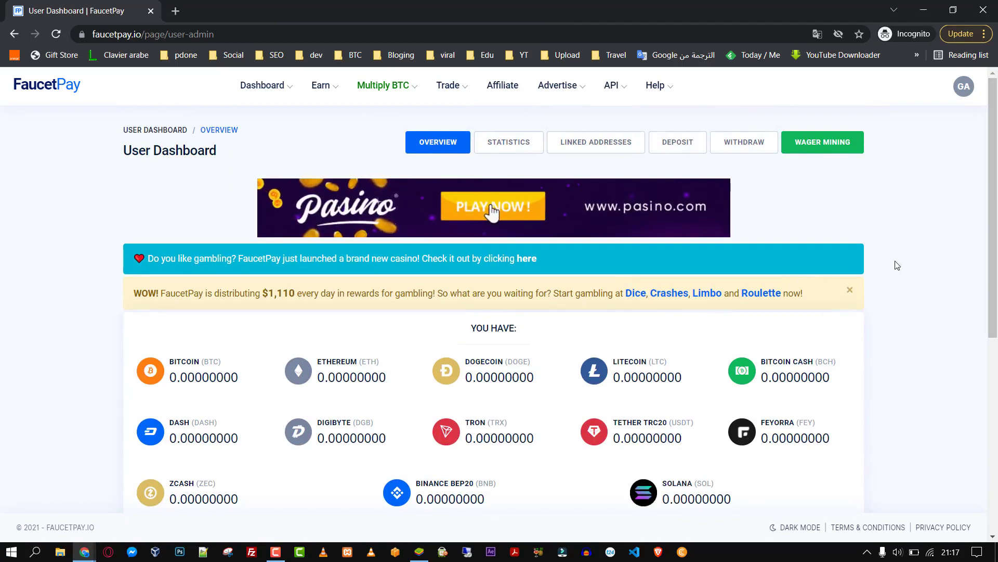
left_click(965, 88)
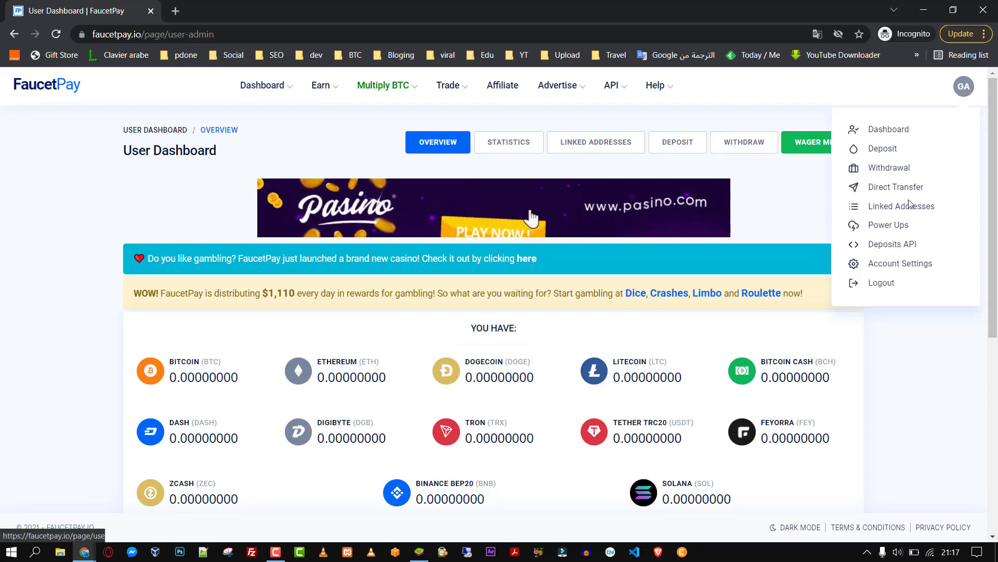
right_click(776, 188)
left_click(826, 328)
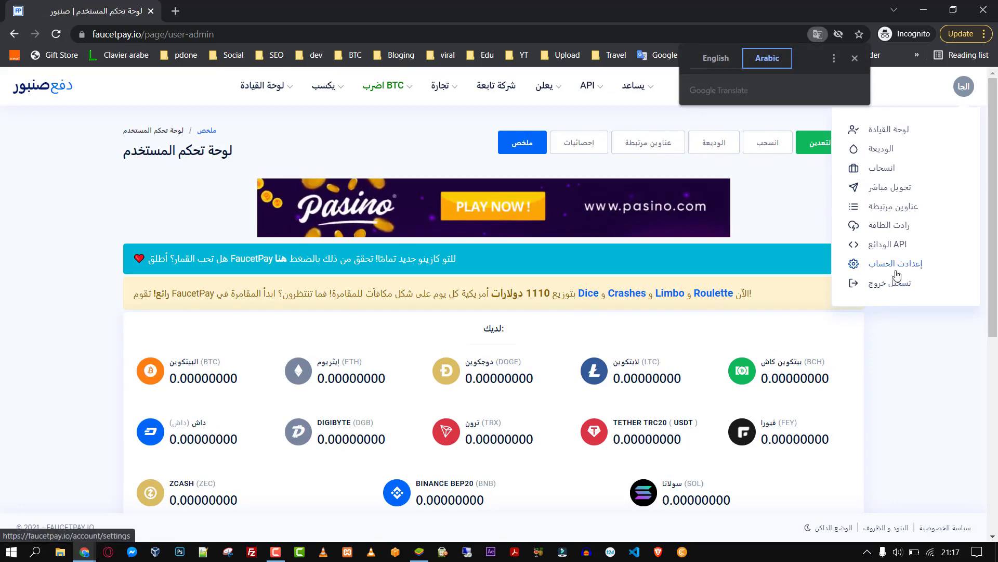
left_click(729, 64)
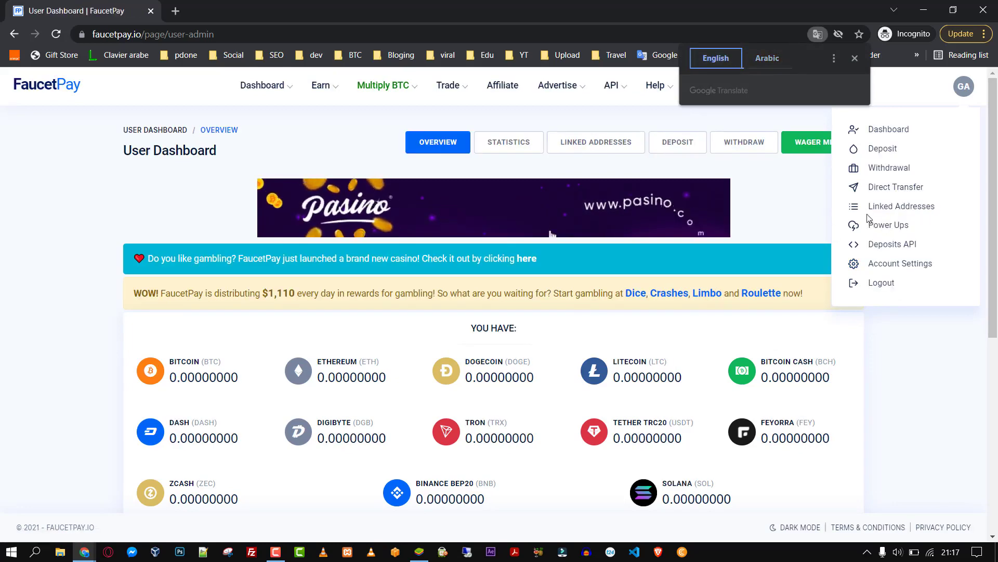
left_click(891, 264)
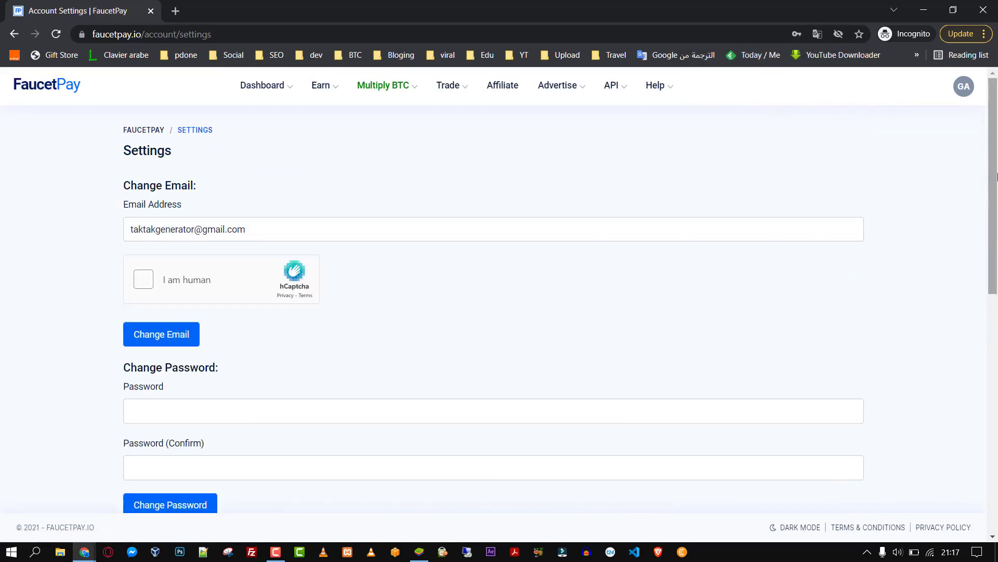
Scroll to the Two-Factor Authentication section and select words in its heading
scroll(993, 206, "down", 1)
scroll(205, 217, "down", 6)
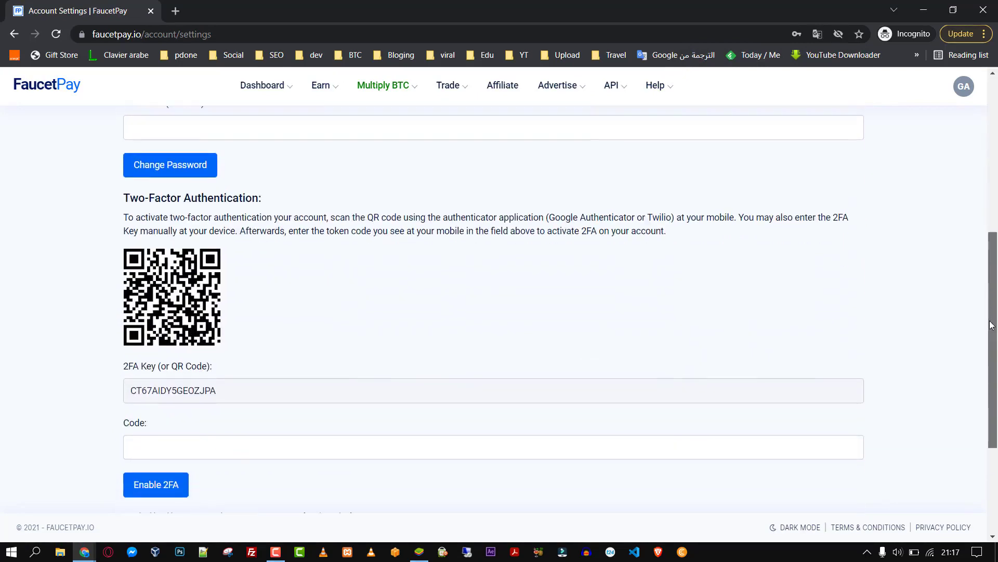
double_click(163, 197)
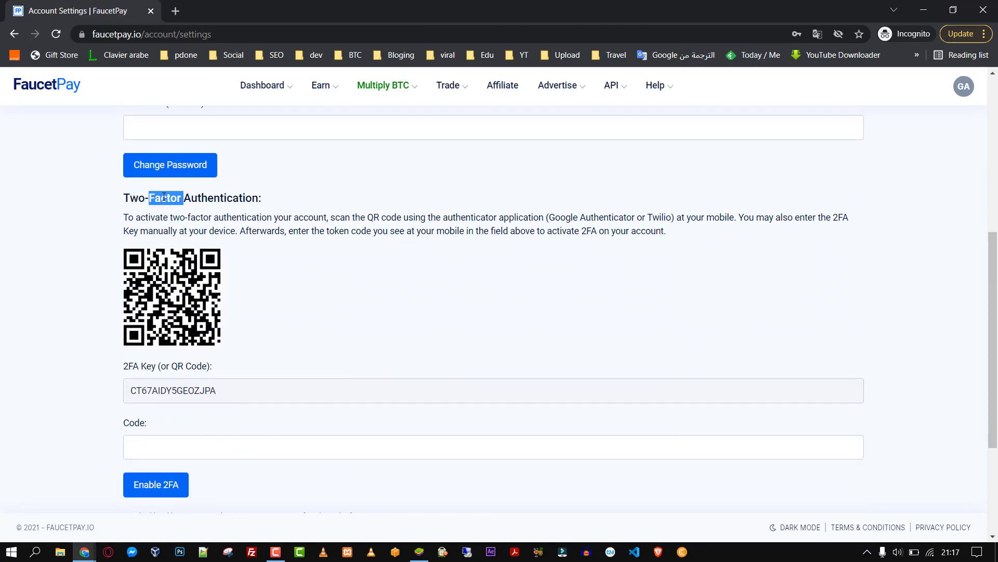
double_click(210, 198)
triple_click(239, 199)
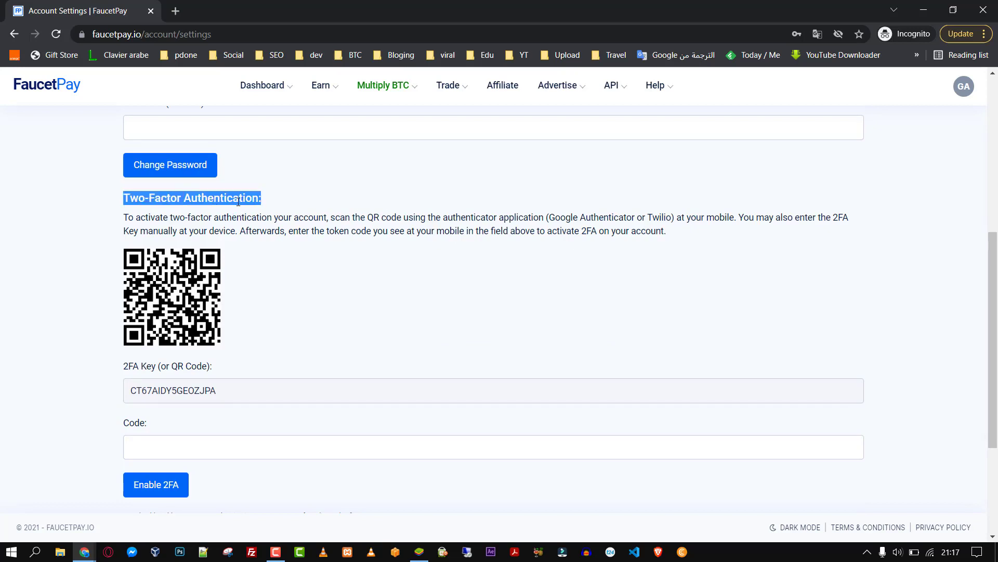
double_click(238, 201)
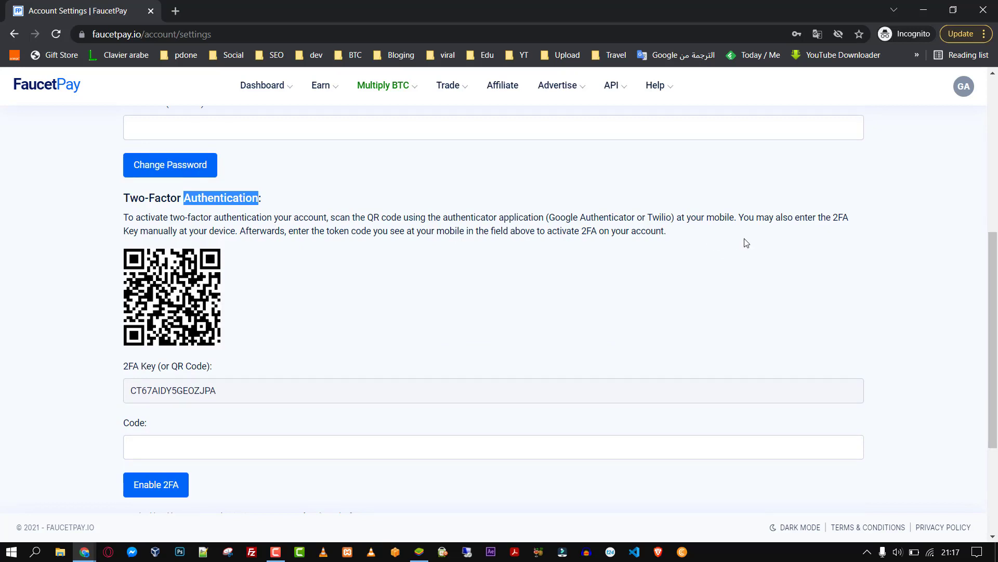
double_click(226, 198)
left_click(419, 551)
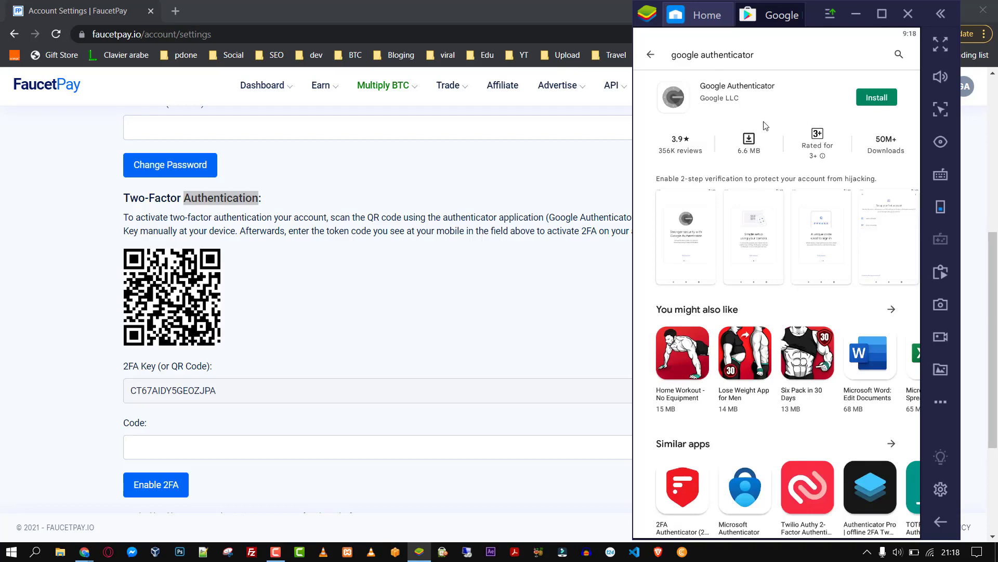
Install Google Authenticator from the Play Store in BlueStacks and launch it
left_click(881, 104)
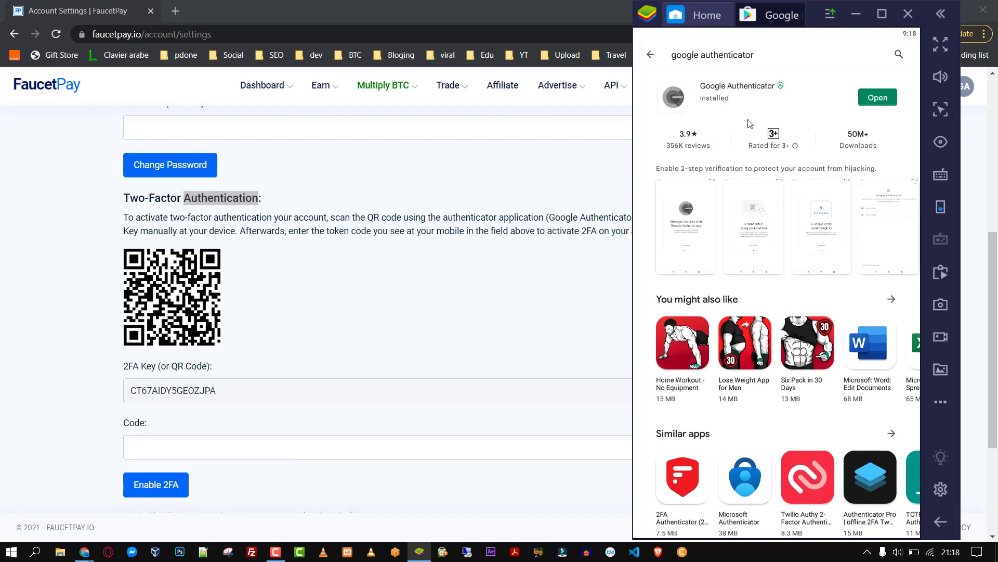
left_click(877, 98)
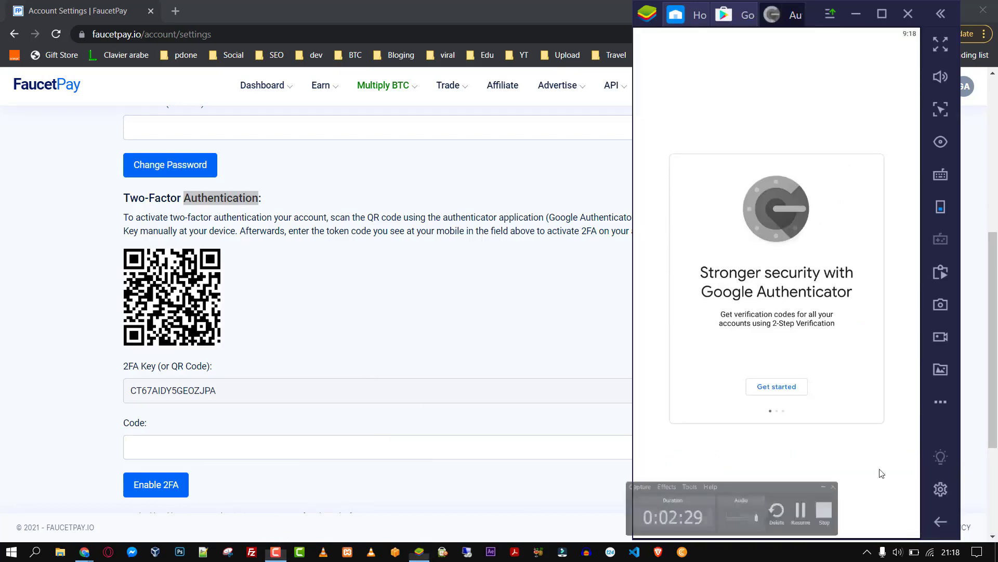
Start Google Authenticator's first-account setup, then return to FaucetPay's settings in Chrome
left_click(776, 386)
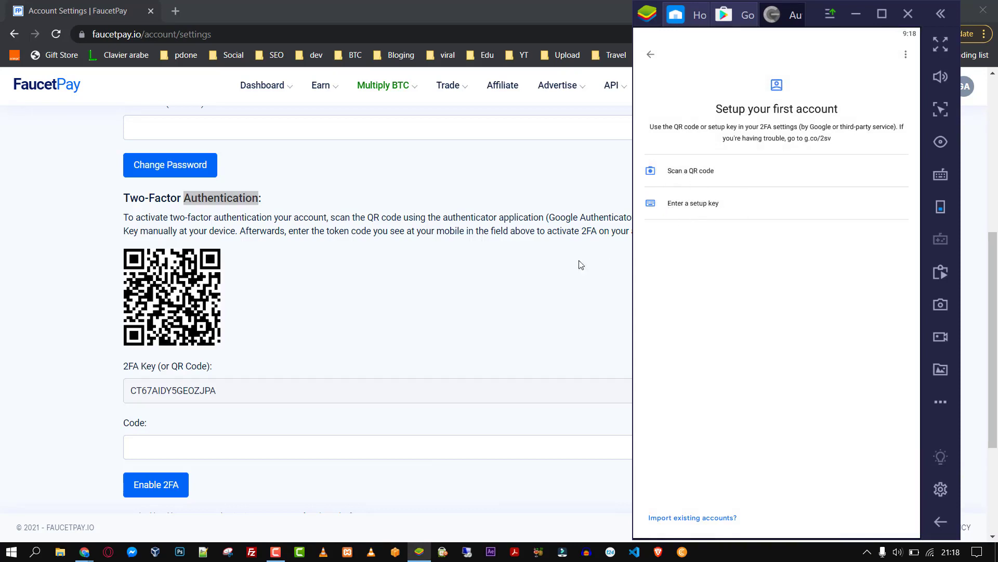
left_click(192, 391)
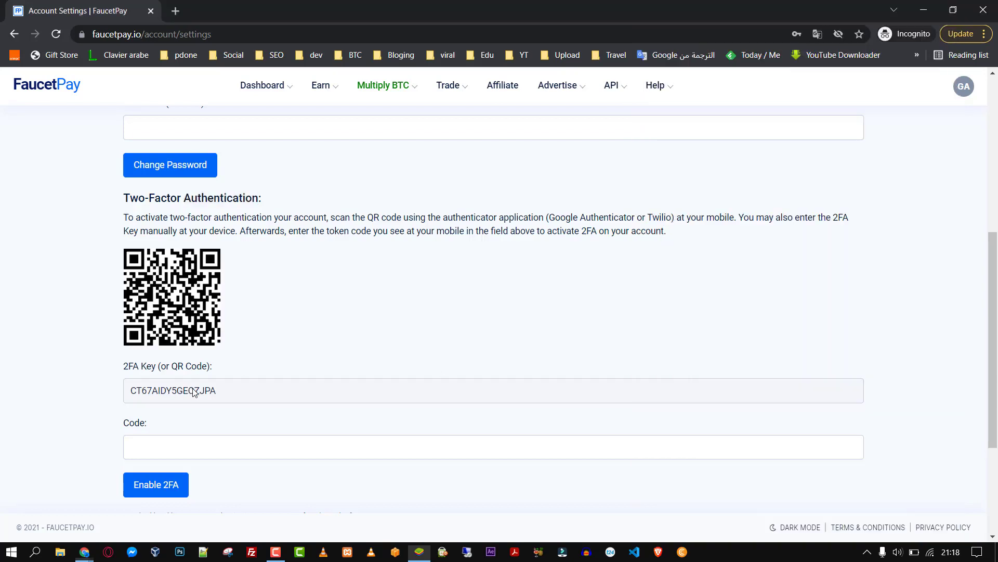
Copy FaucetPay's 2FA key and switch back to the Authenticator in BlueStacks
double_click(193, 392)
right_click(210, 392)
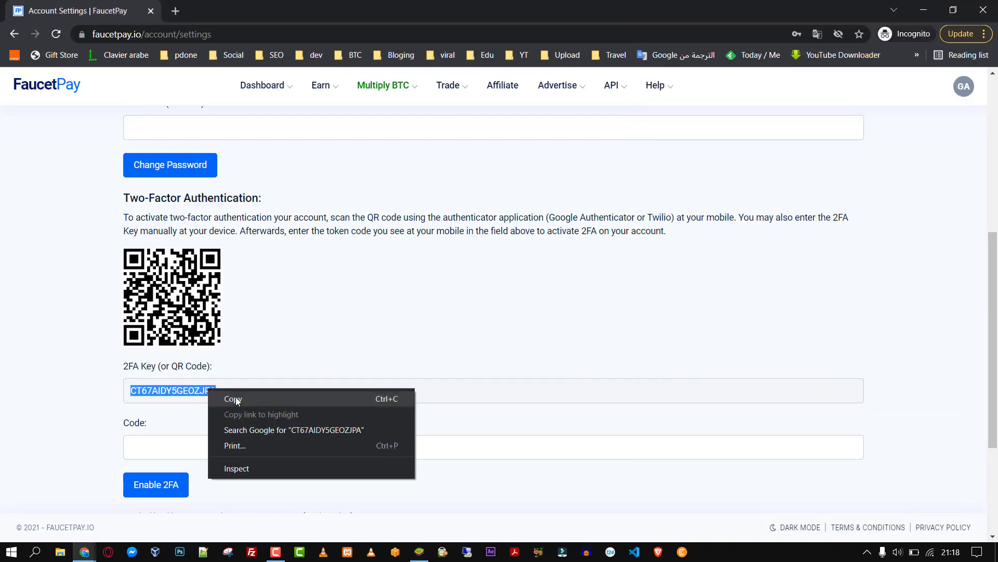
left_click(236, 398)
right_click(209, 392)
left_click(235, 400)
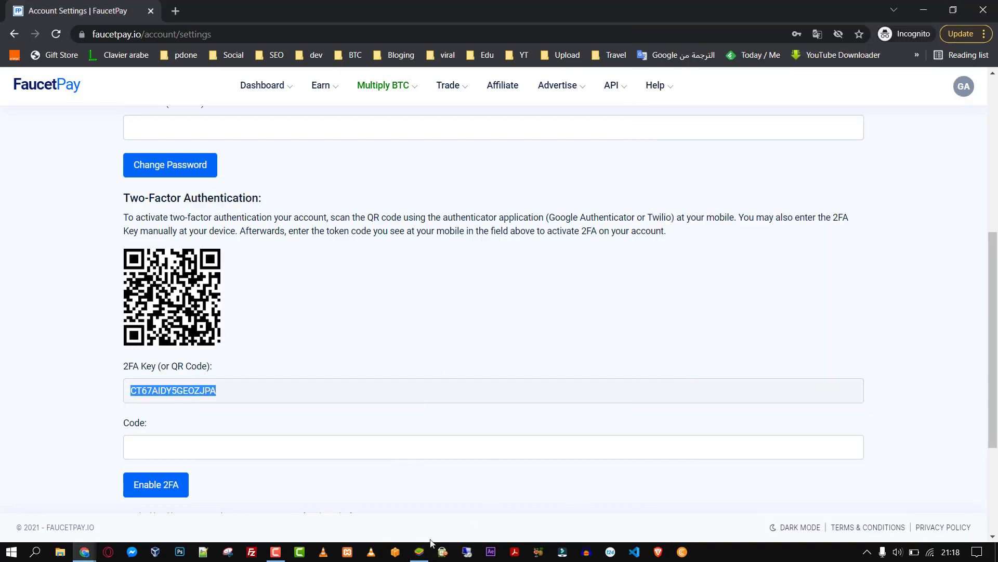
left_click(429, 547)
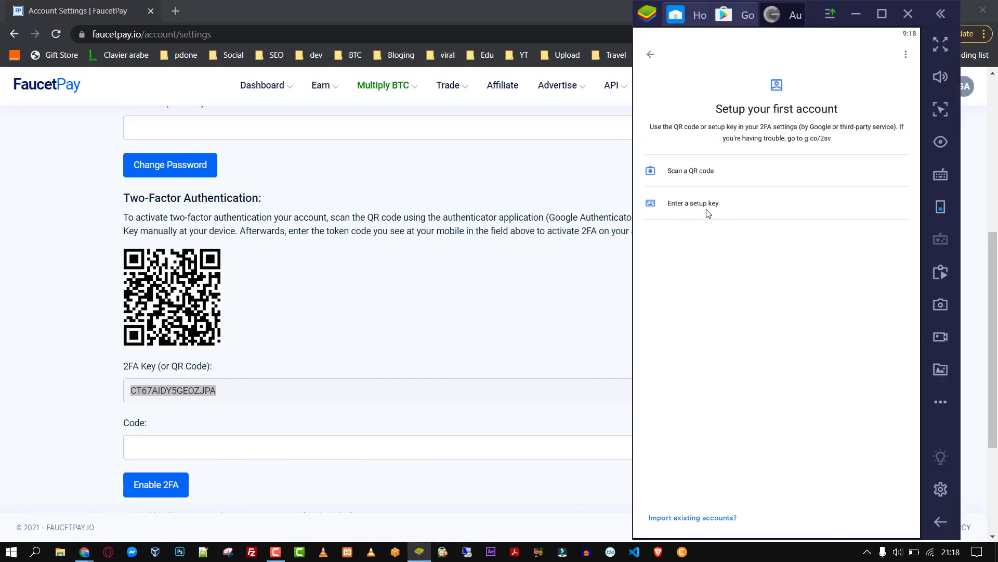
Add a time-based 'faucetpay' account in Authenticator using the pasted 2FA setup key
left_click(724, 212)
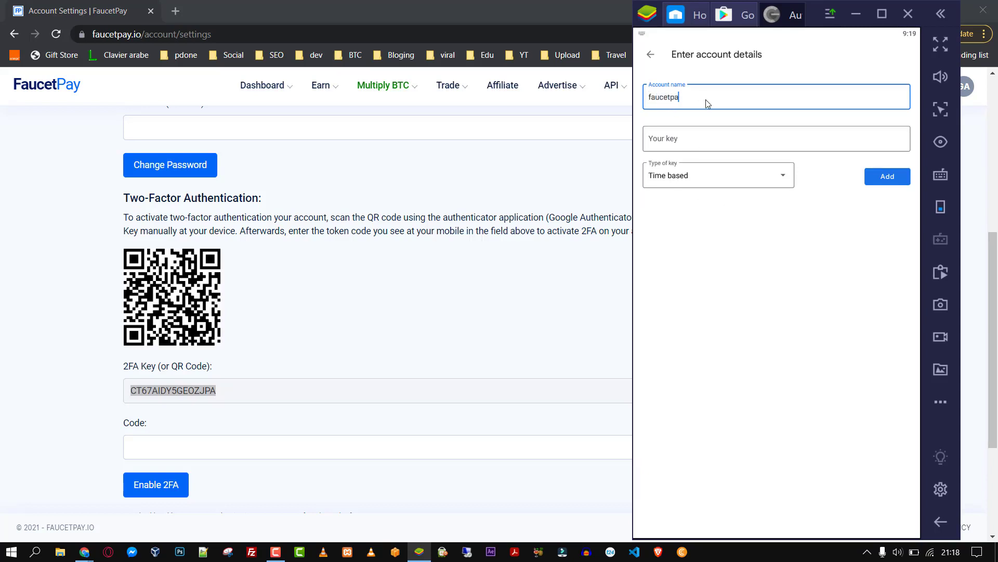
left_click(688, 140)
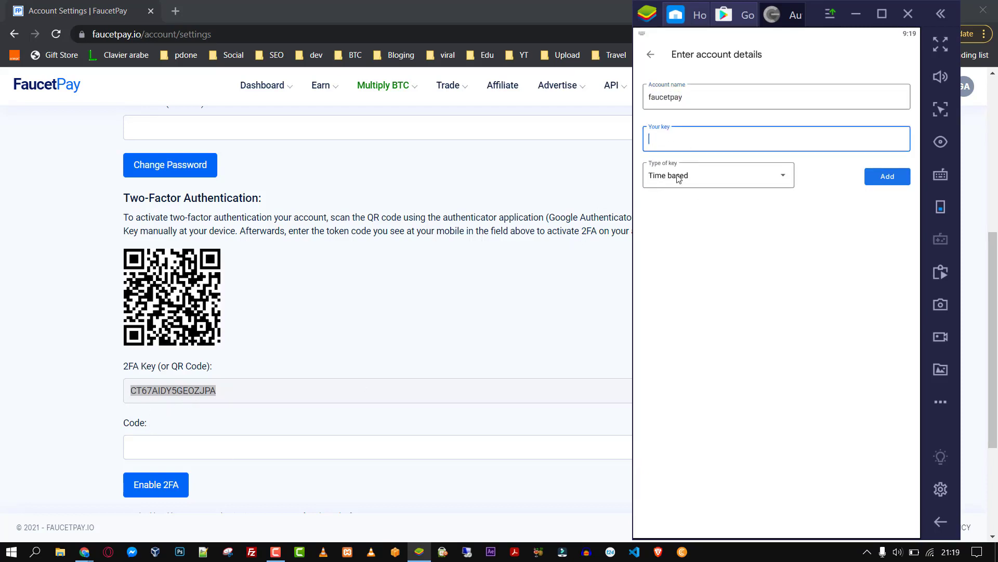
key("ctrl+v")
left_click(738, 182)
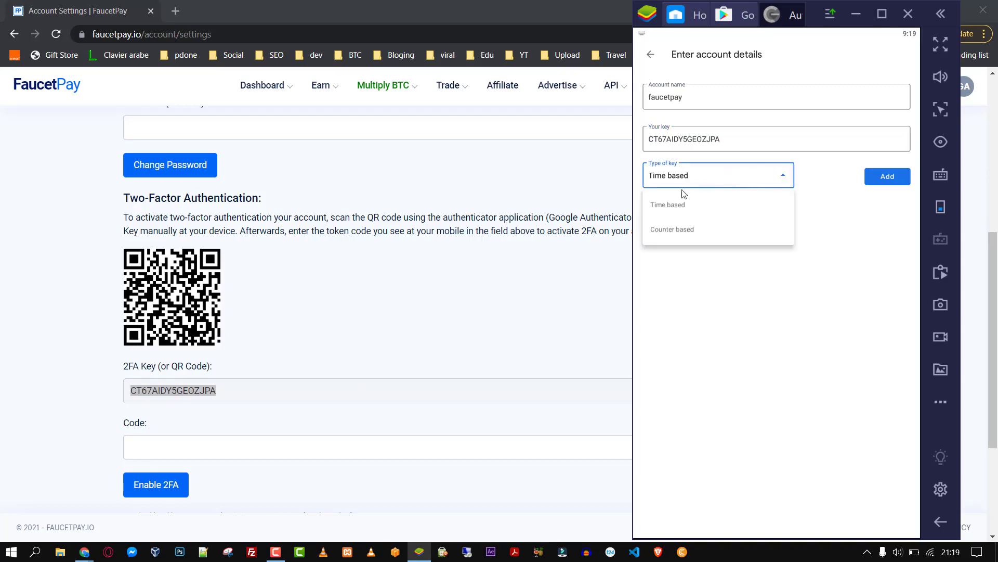
left_click(832, 222)
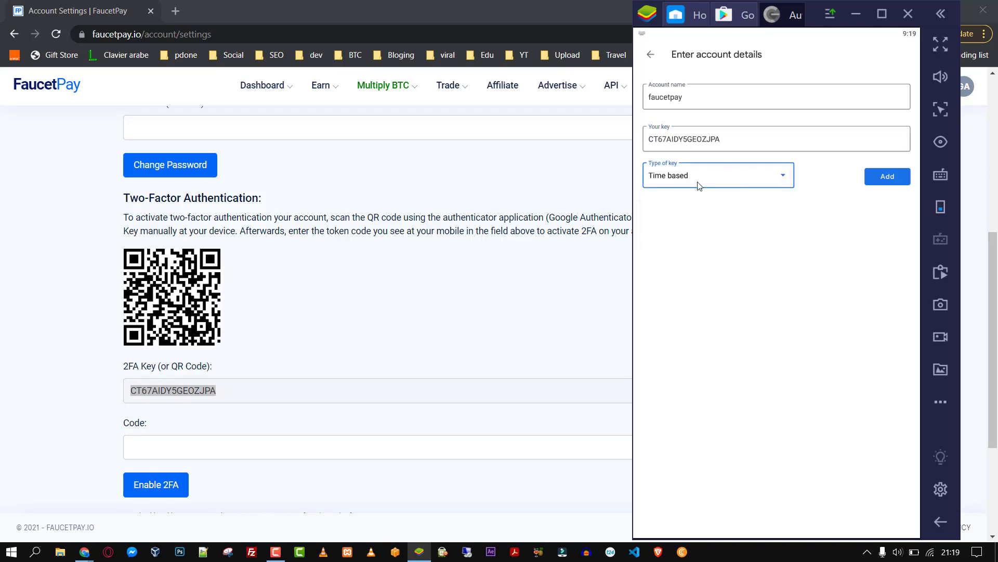
left_click(888, 177)
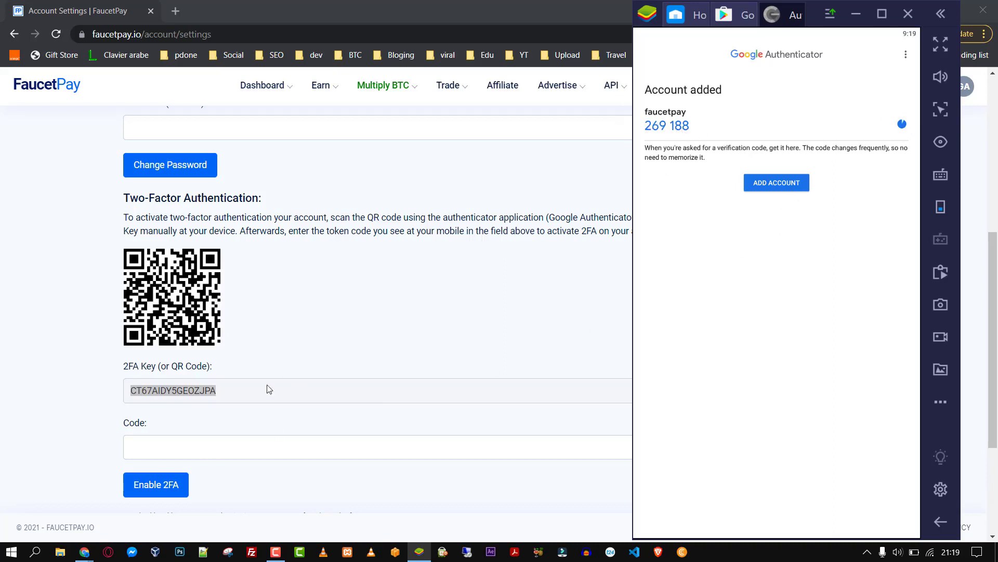
left_click(246, 446)
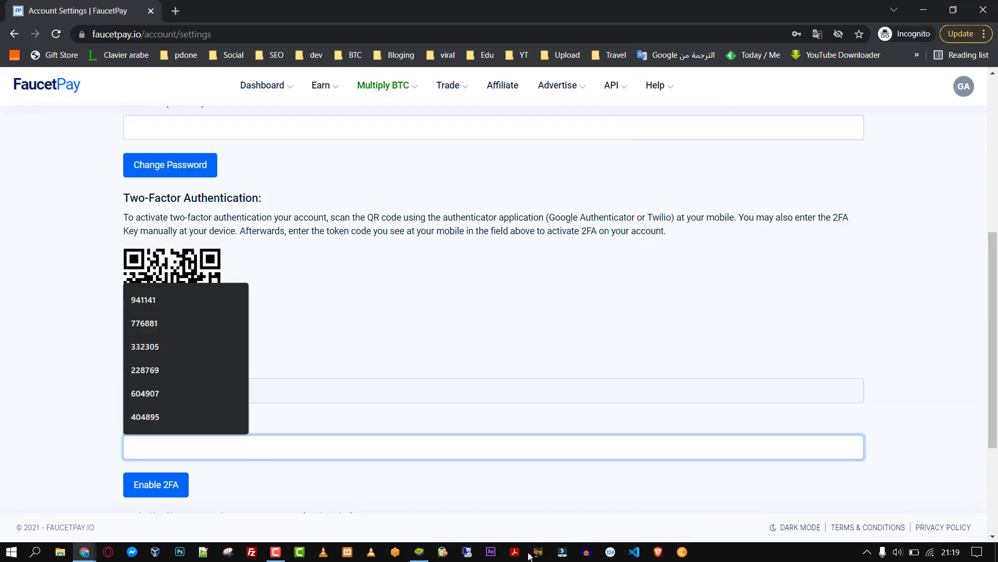
left_click(429, 555)
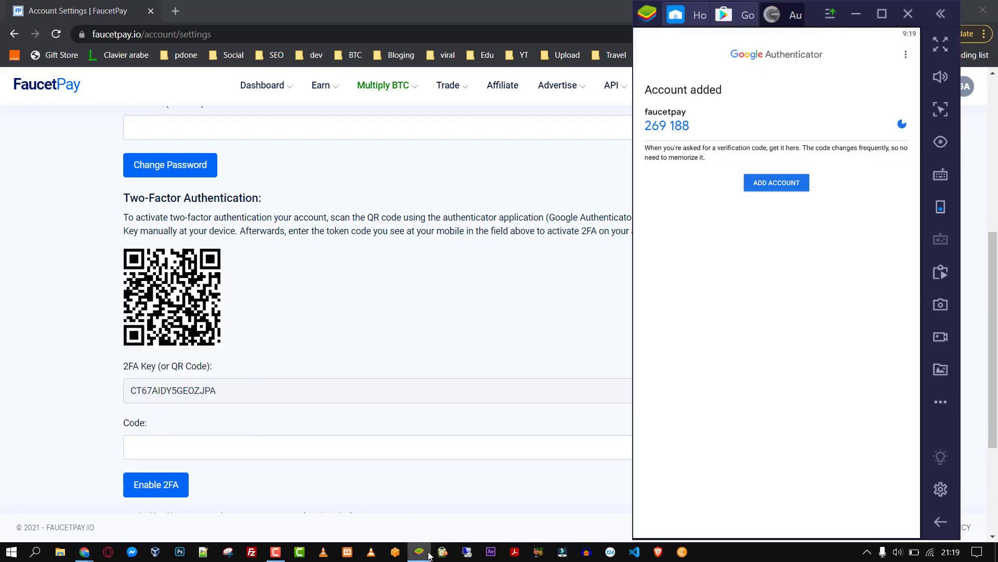
left_click(430, 555)
left_click(431, 446)
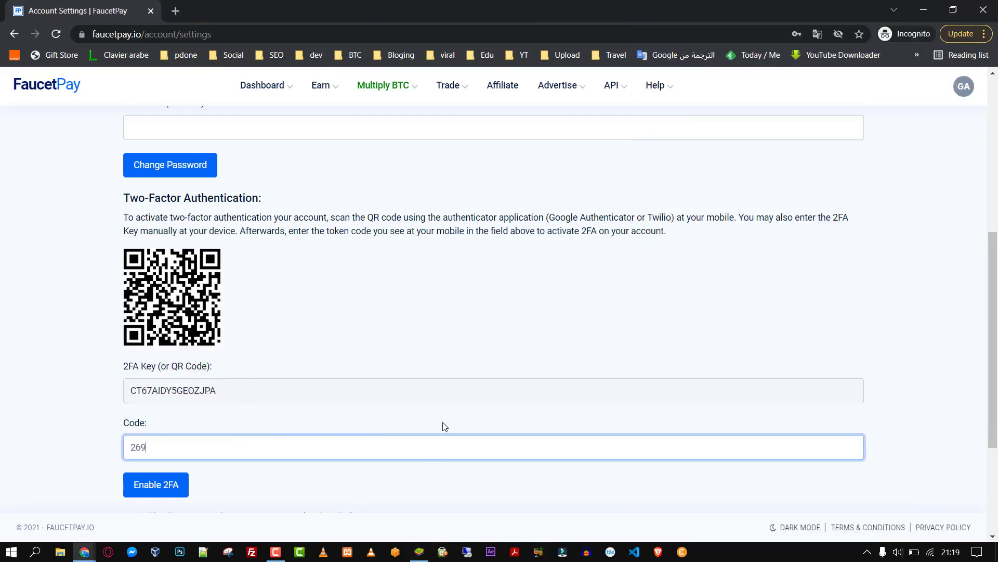
left_click(426, 554)
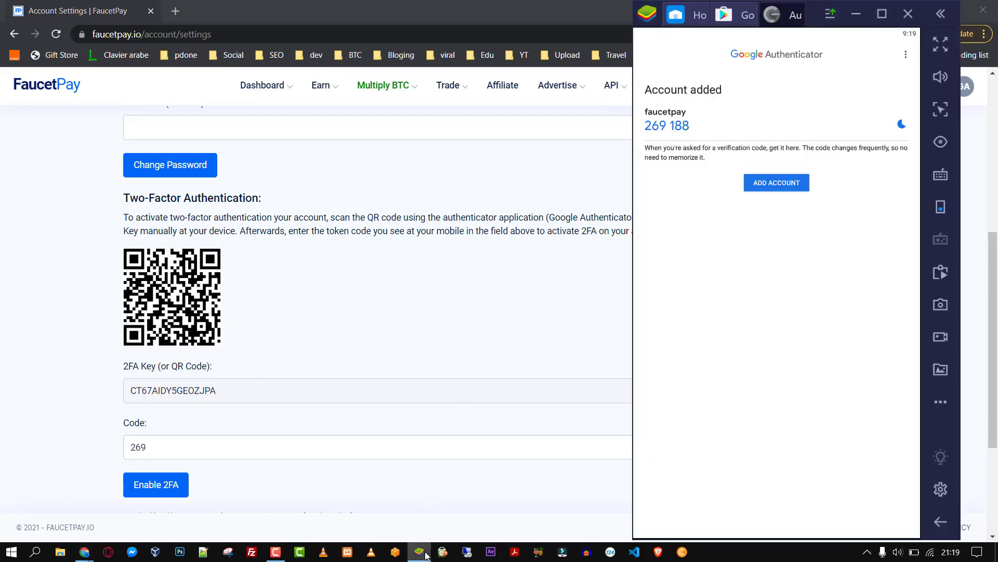
left_click(426, 555)
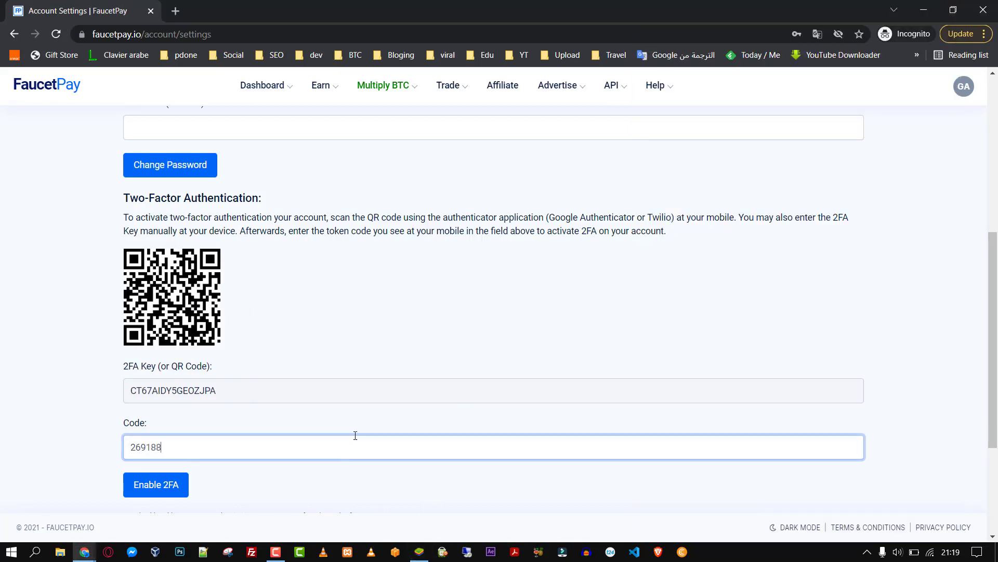
left_click(149, 484)
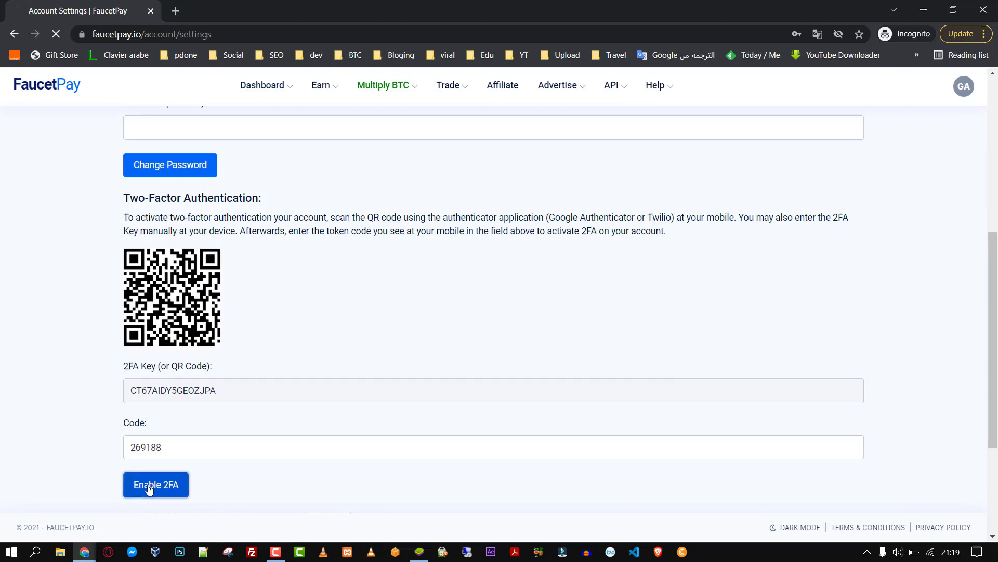
scroll(393, 364, "down", 4)
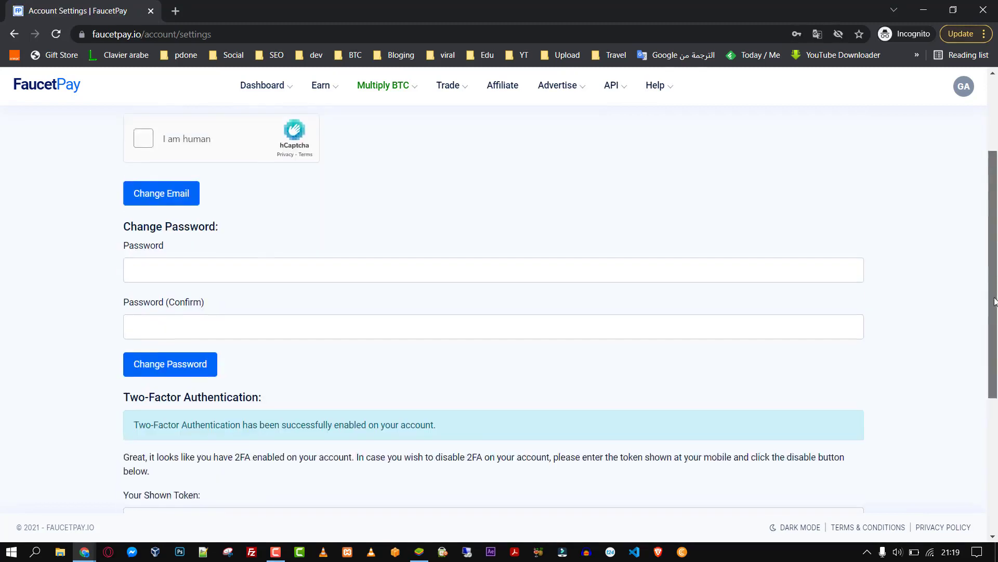
triple_click(383, 363)
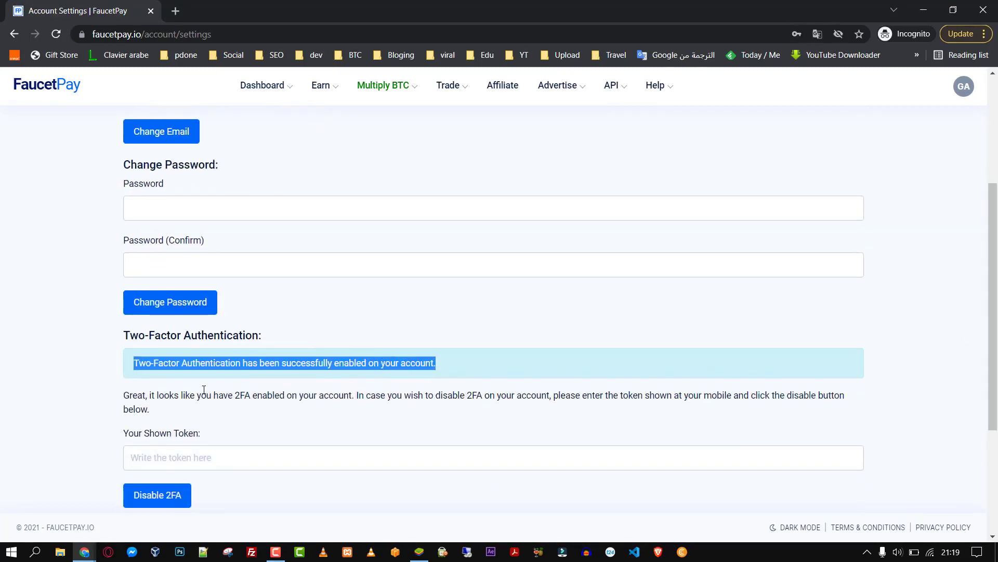
double_click(194, 375)
triple_click(261, 383)
left_click(261, 382)
left_click(419, 552)
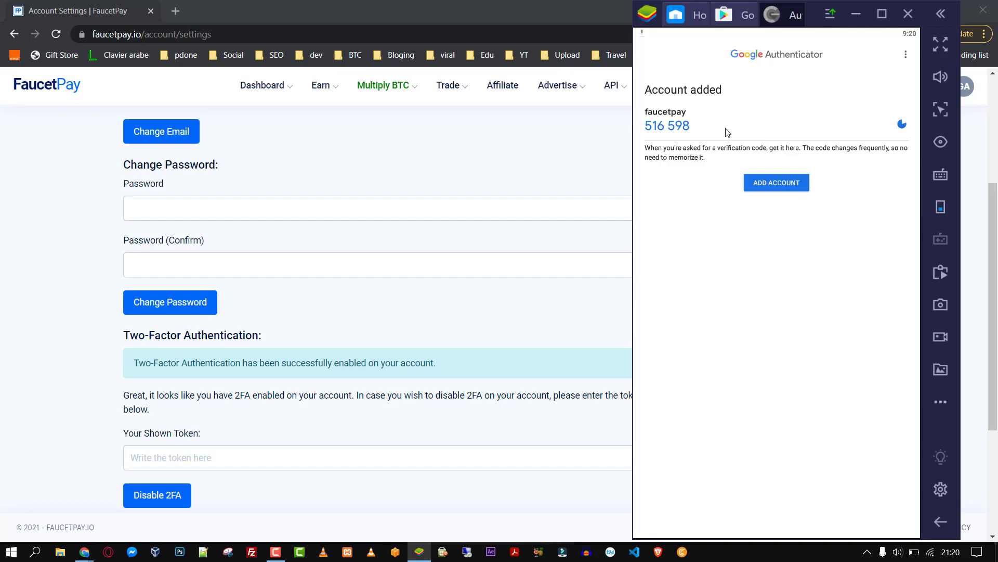
left_click(470, 154)
scroll(985, 372, "down", 4)
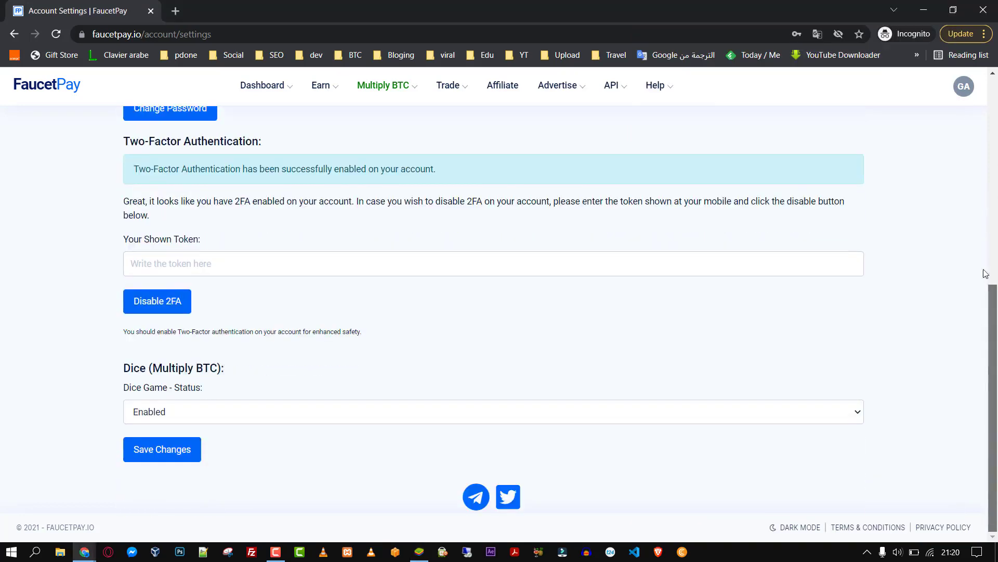
scroll(987, 274, "up", 6)
Log out of FaucetPay and sign back in with the account's email and password
left_click(967, 89)
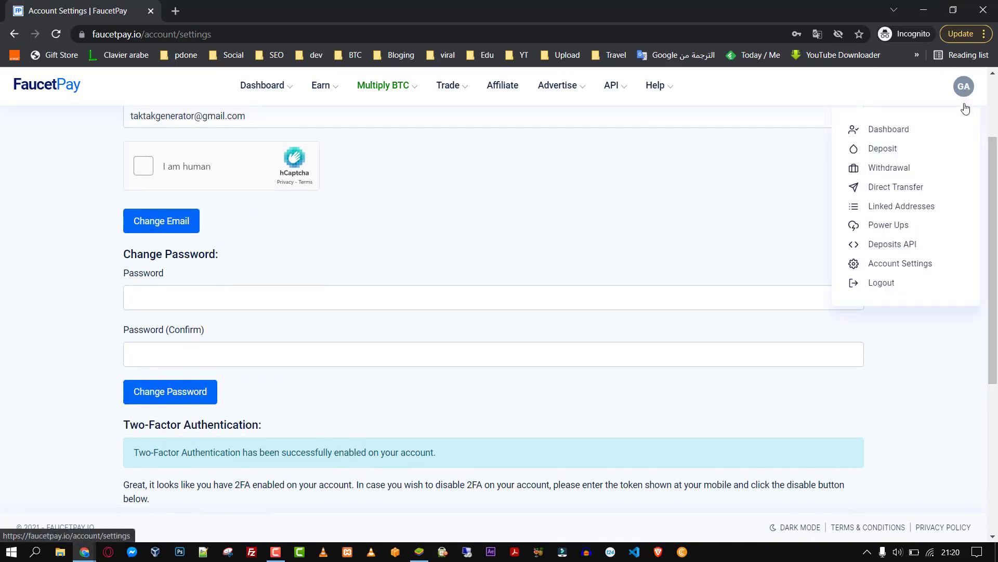
left_click(884, 287)
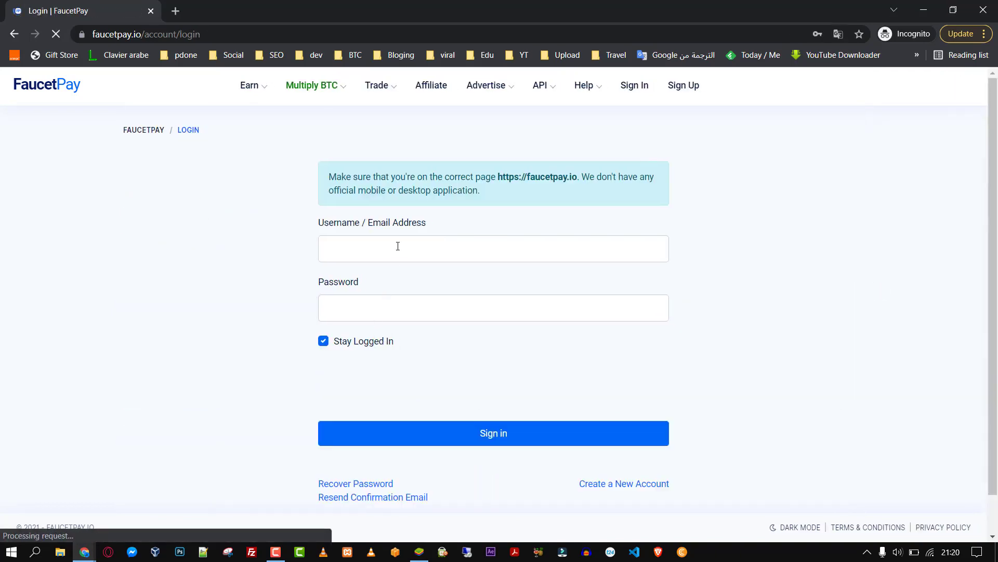
left_click(275, 551)
left_click(945, 503)
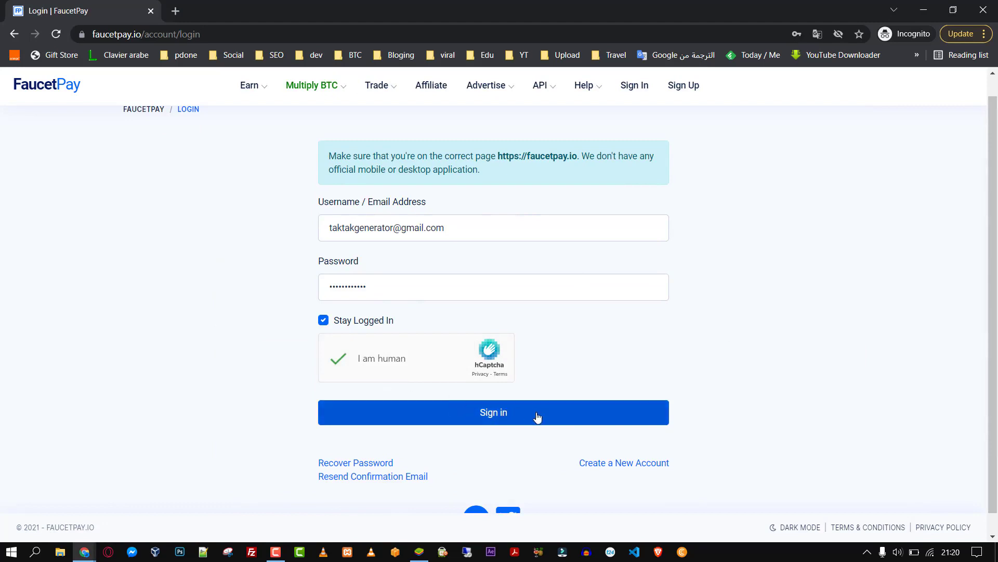
left_click(513, 417)
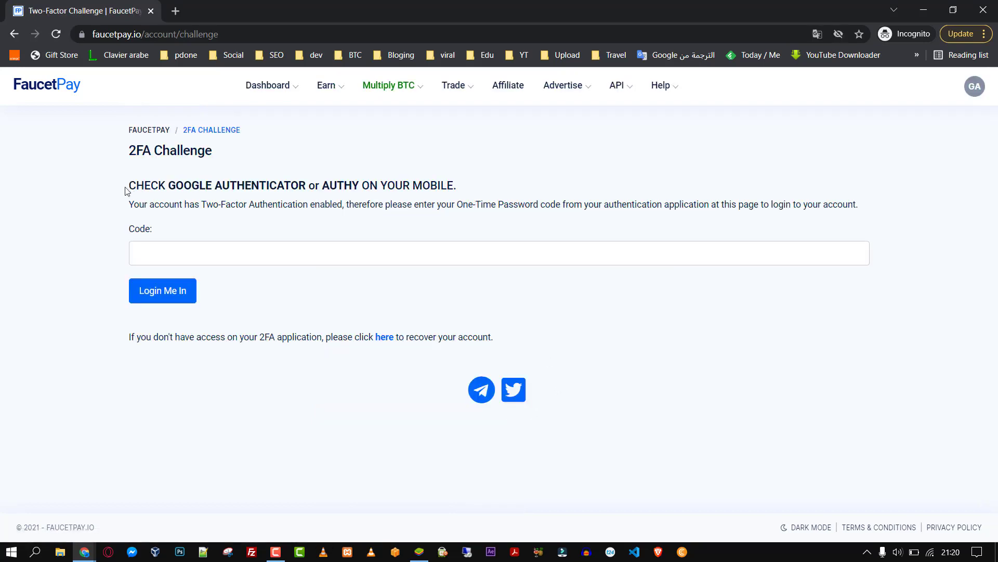
left_click_drag(128, 186, 288, 187)
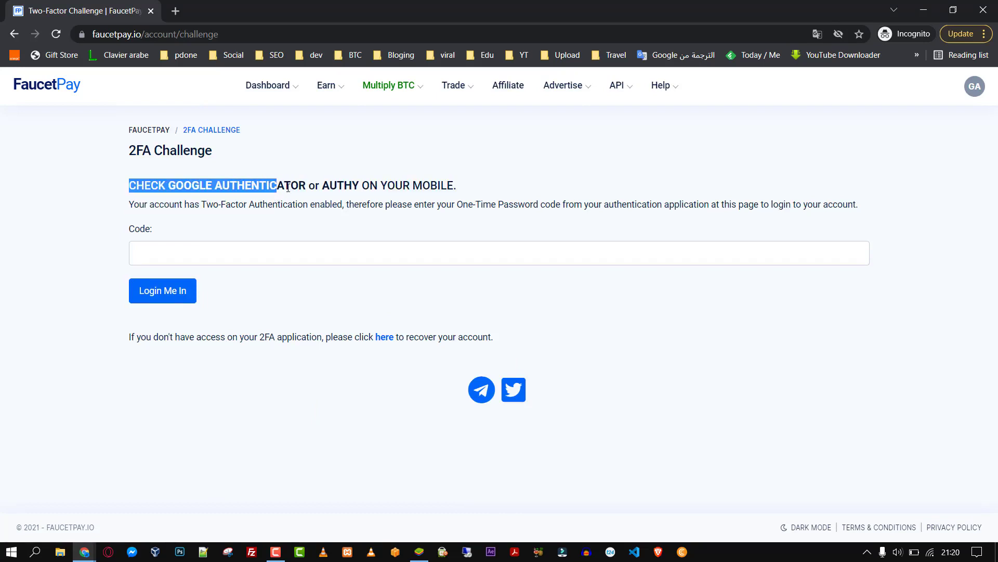
double_click(287, 188)
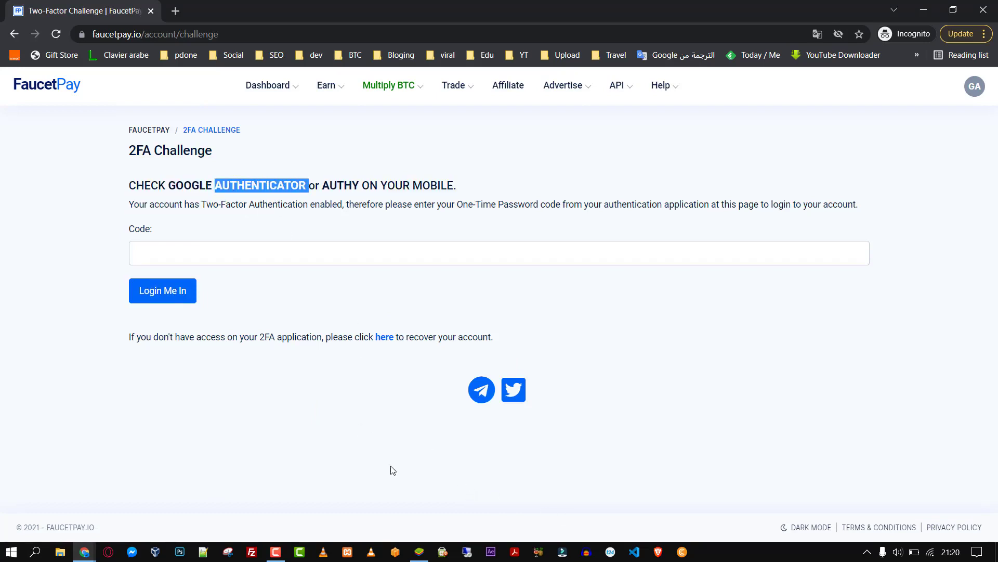
left_click(419, 551)
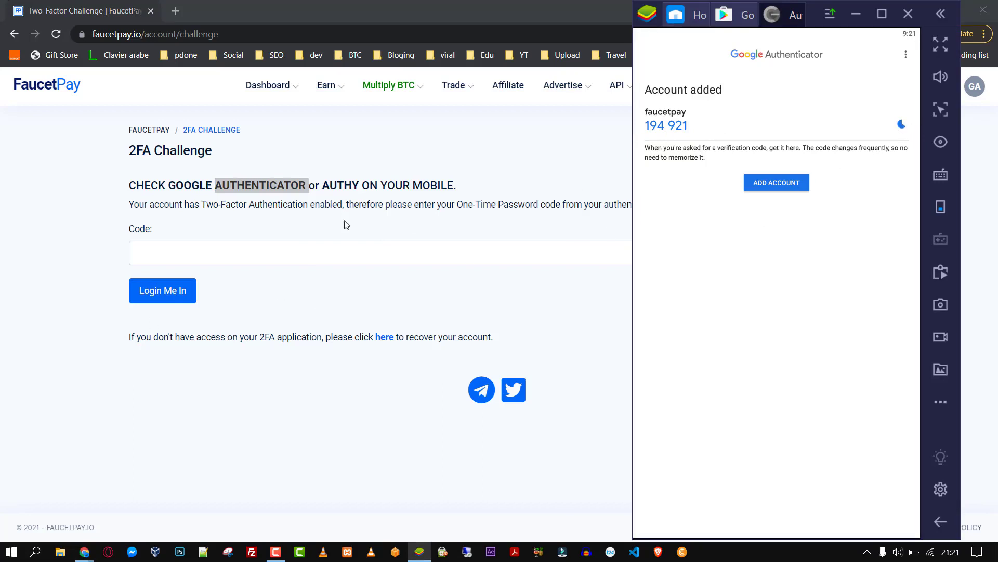
left_click(294, 252)
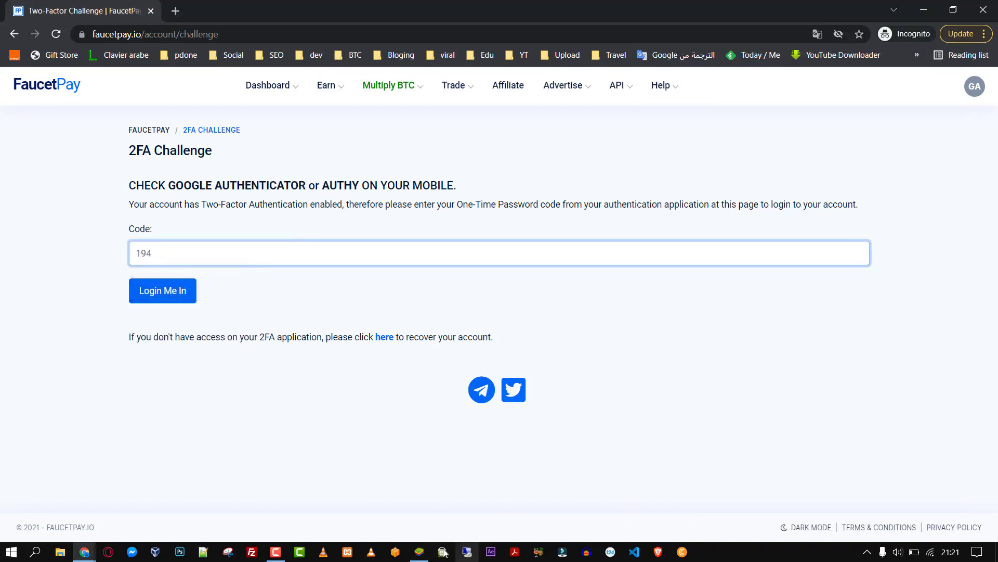
left_click(420, 553)
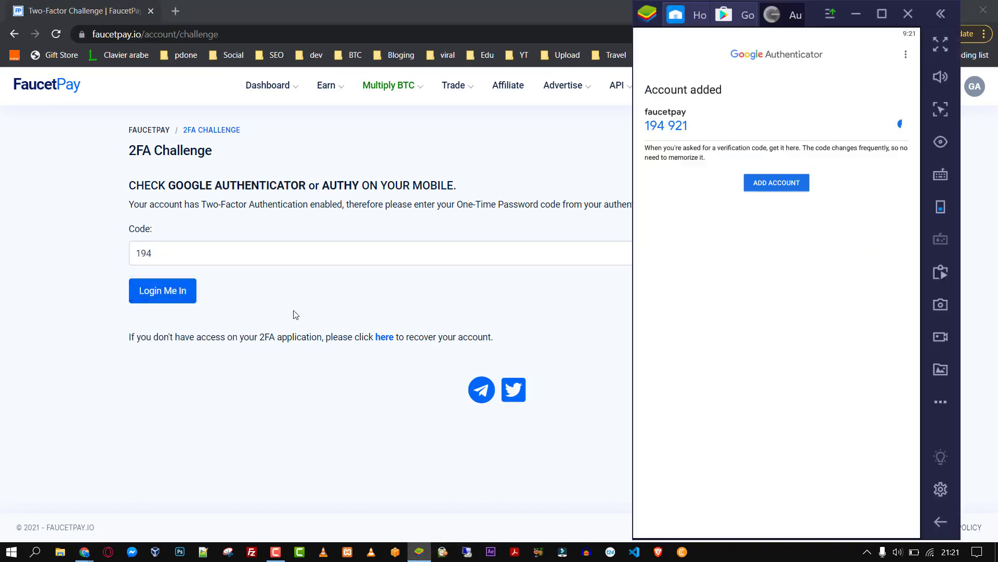
left_click(290, 312)
left_click(306, 248)
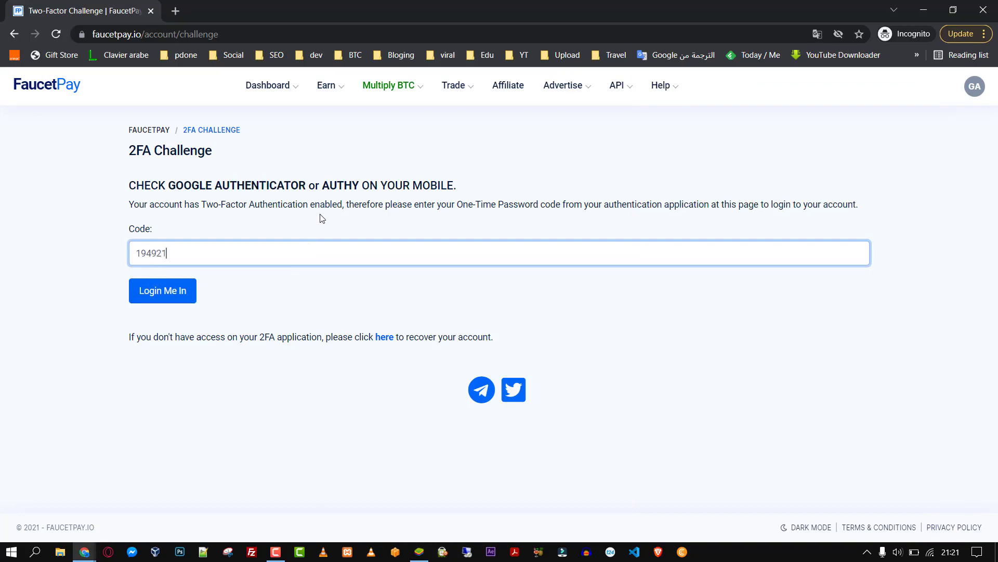
left_click(174, 301)
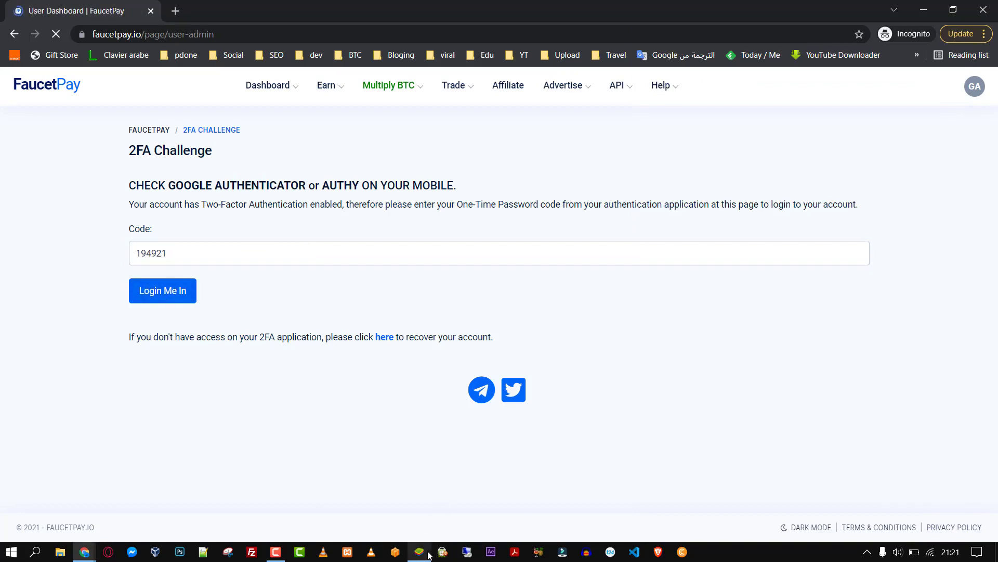
Close the yellow gambling rewards notice on the FaucetPay dashboard
left_click(427, 553)
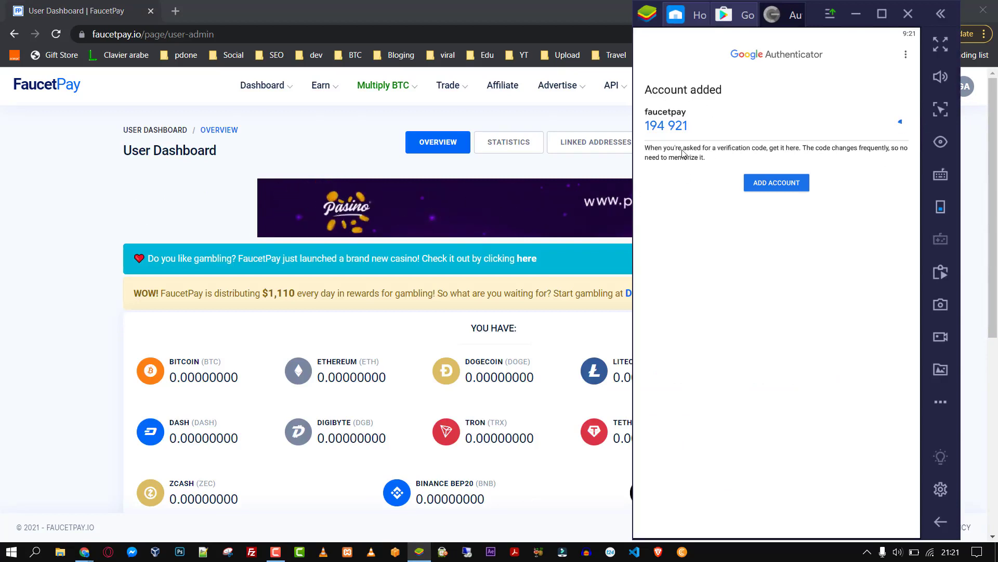
left_click(94, 351)
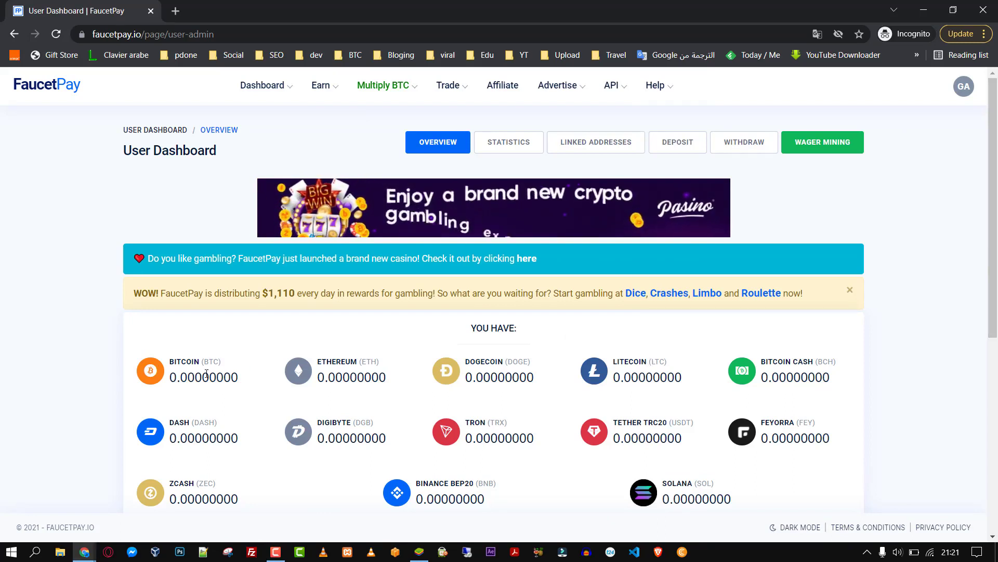
double_click(512, 375)
left_click(657, 397)
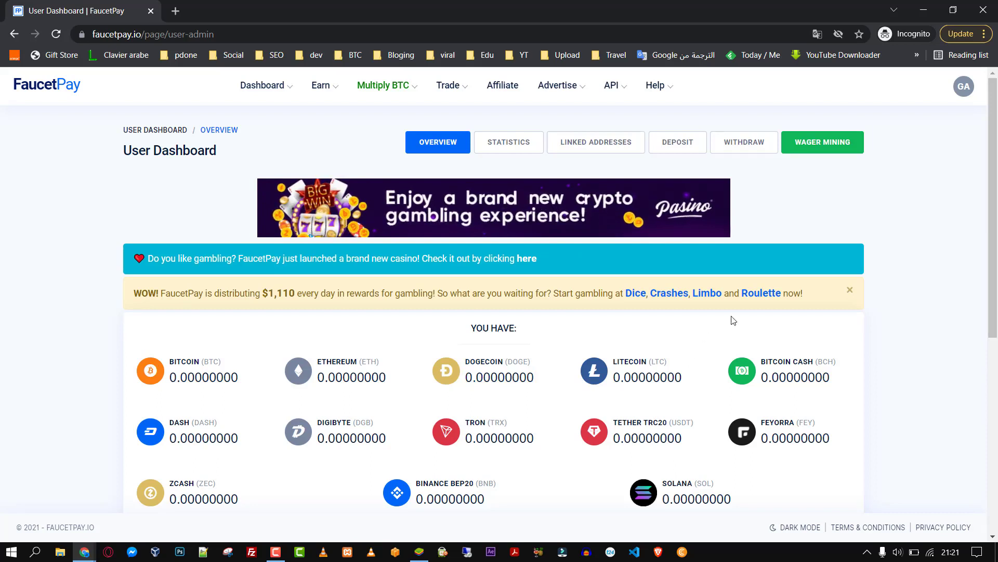
left_click(849, 289)
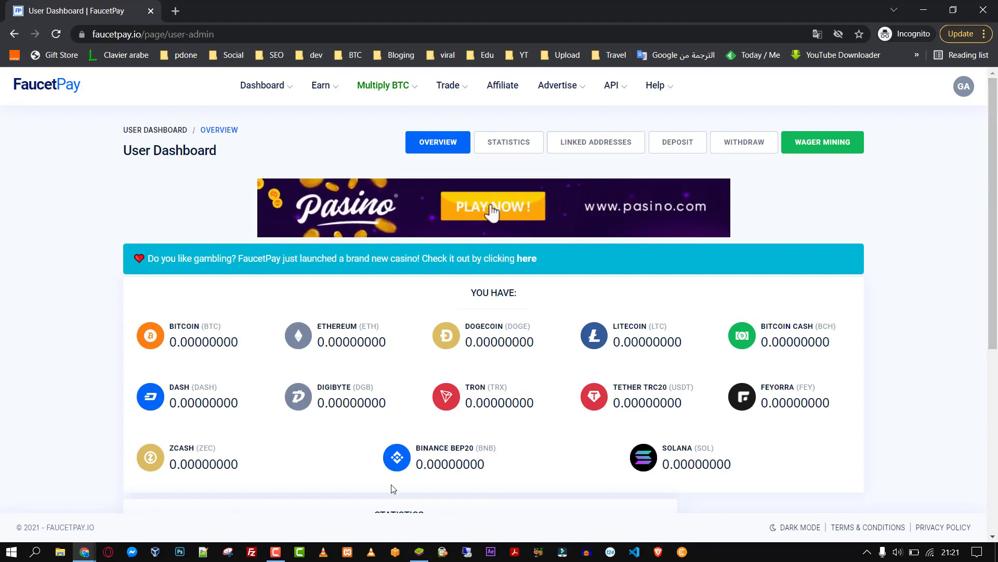
Switch to the YouTube channel window via Chrome's taskbar preview
left_click(278, 552)
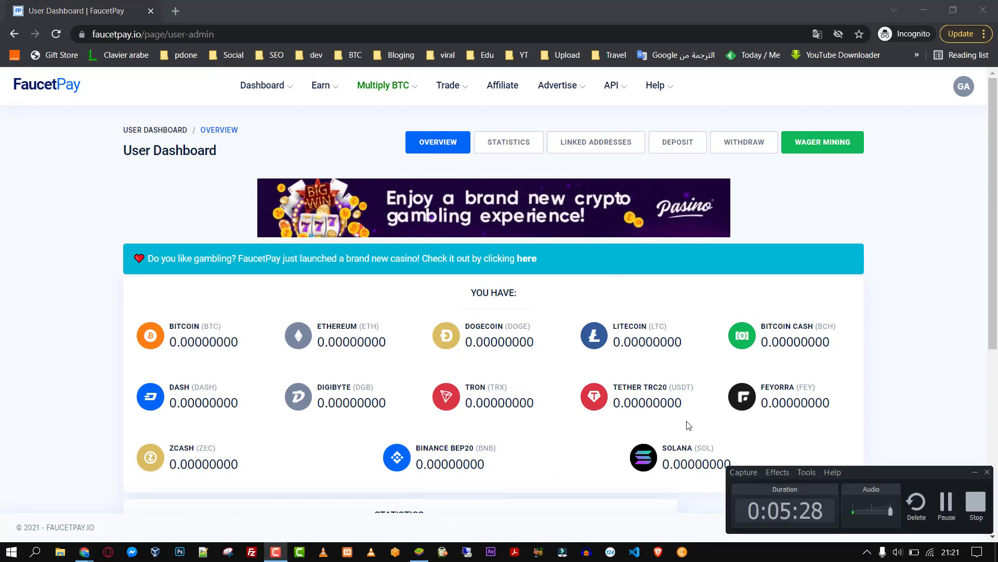
mouse_move(84, 552)
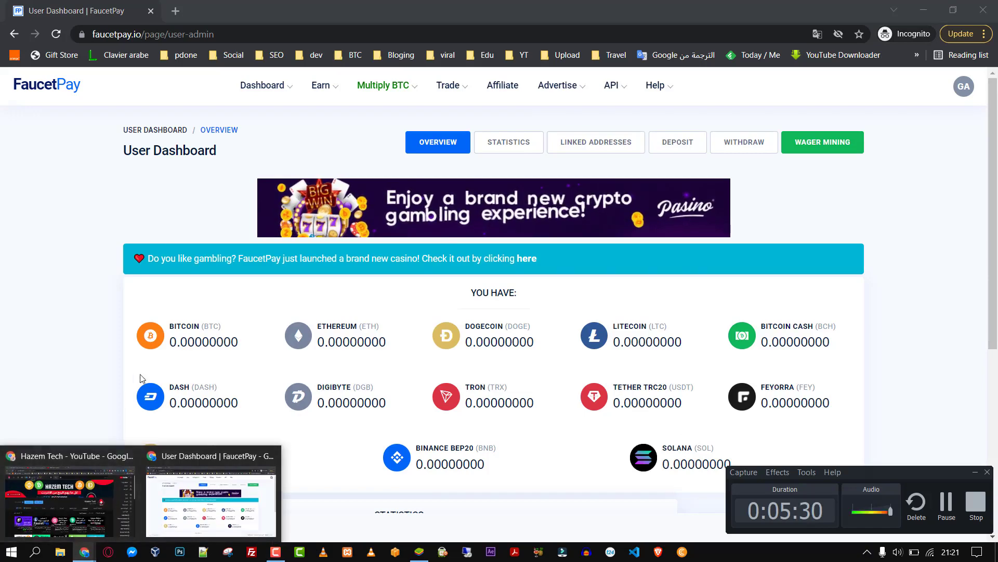
left_click(73, 501)
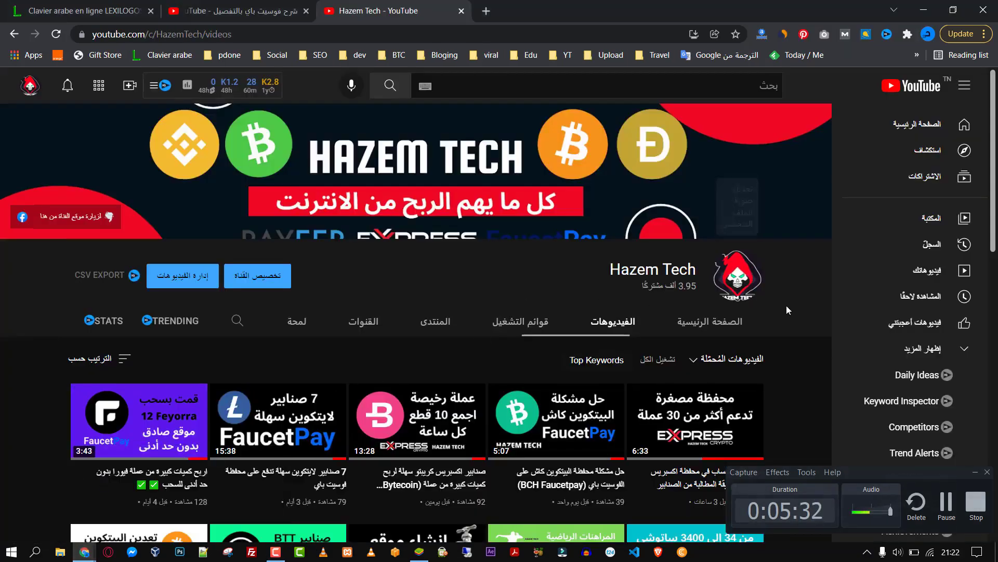